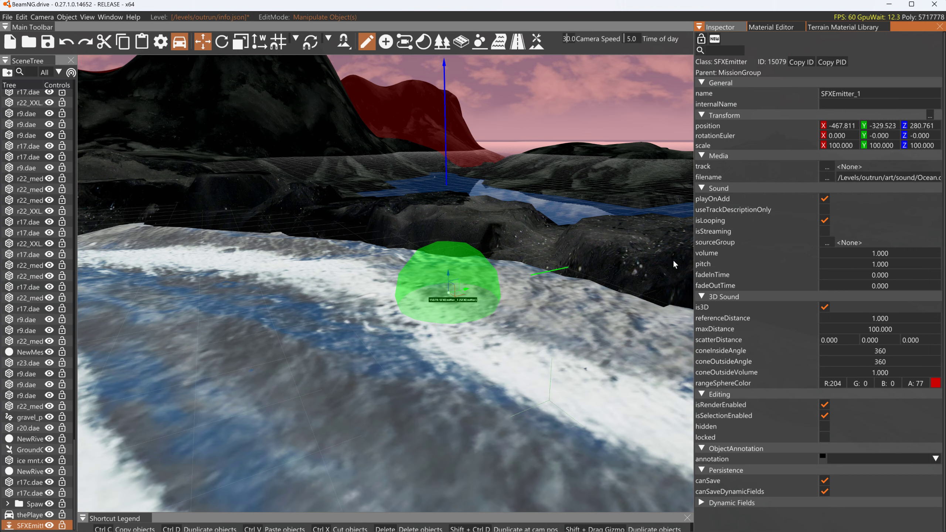
# Turn the sound emitter's is3D option off and back on to compare its range display.
pyautogui.moveTo(386, 283); pyautogui.dragTo(388, 231, button='right')
pyautogui.press('s')
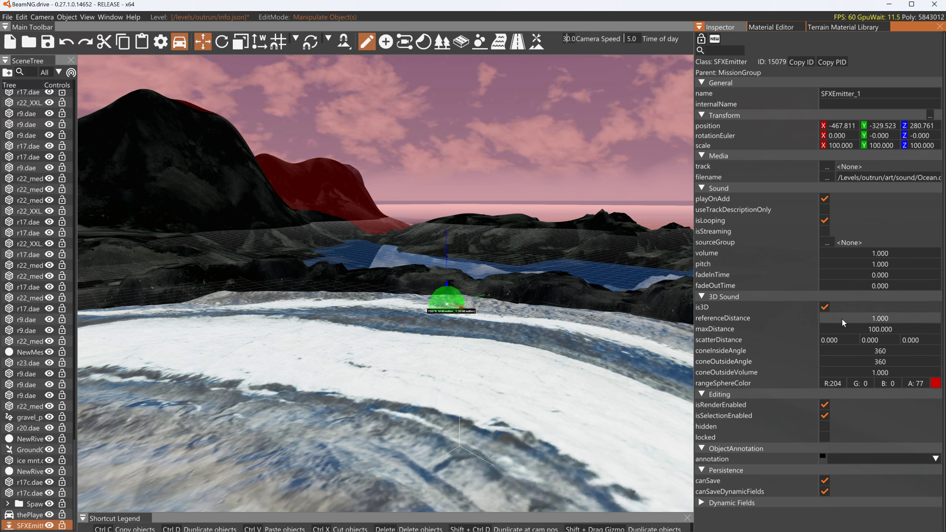
pyautogui.moveTo(723, 307)
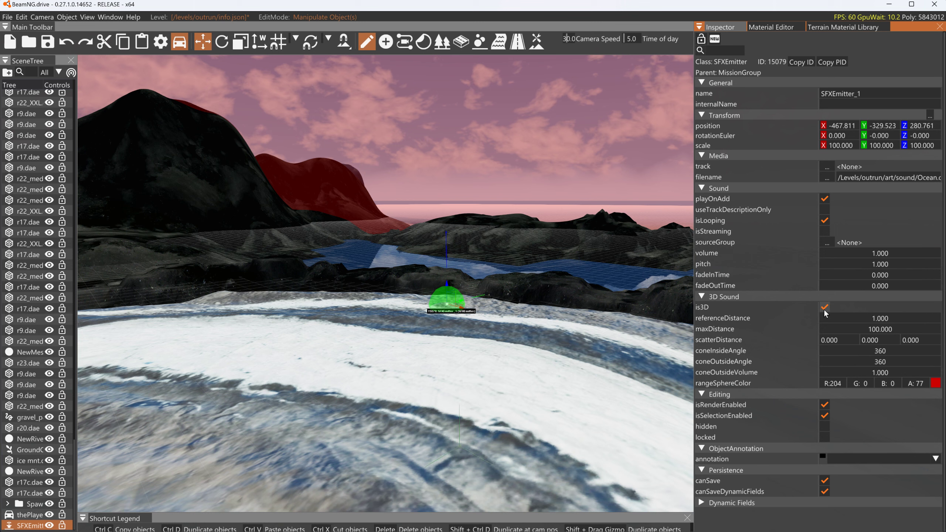
pyautogui.click(824, 309)
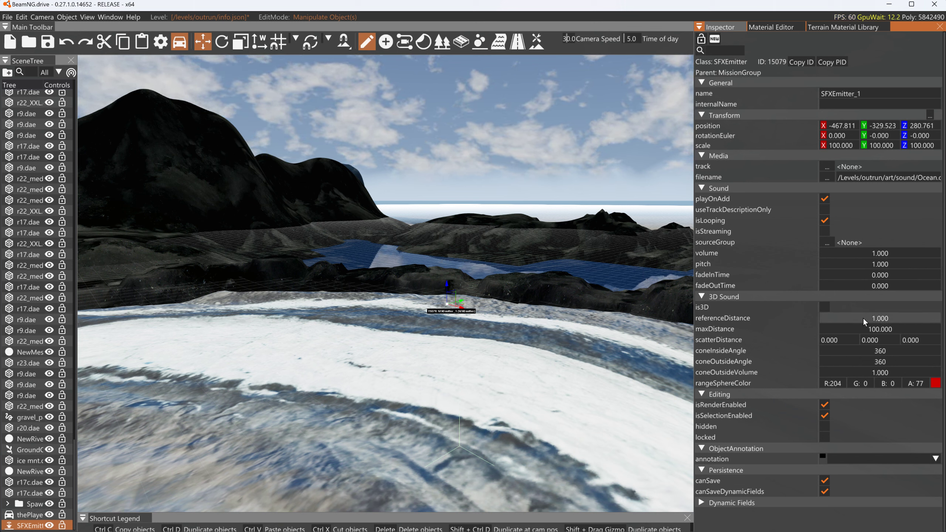
pyautogui.click(821, 309)
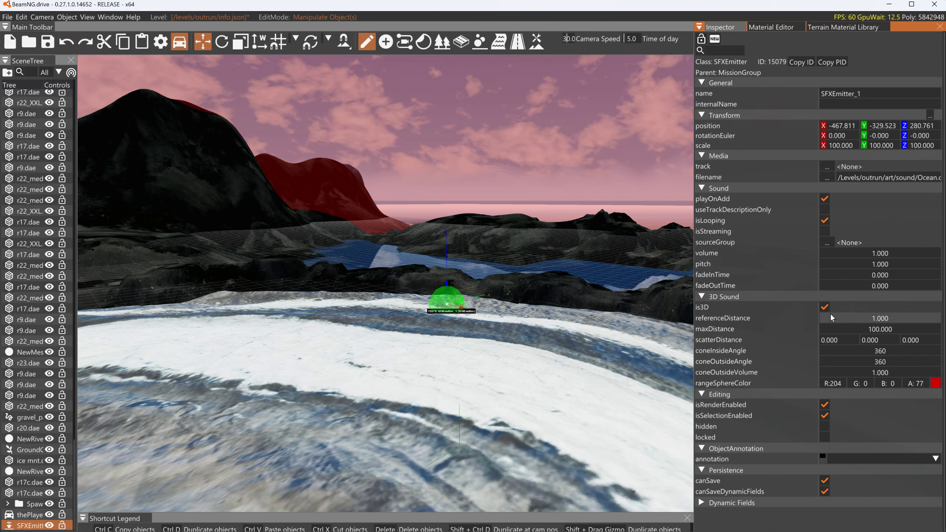
# Raise the sound emitter's reference distance to 47.9 and look at the enlarged range sphere.
pyautogui.moveTo(831, 313); pyautogui.dragTo(868, 313)
pyautogui.press('s')
pyautogui.moveTo(439, 270); pyautogui.dragTo(499, 281, button='right')
pyautogui.press('w')
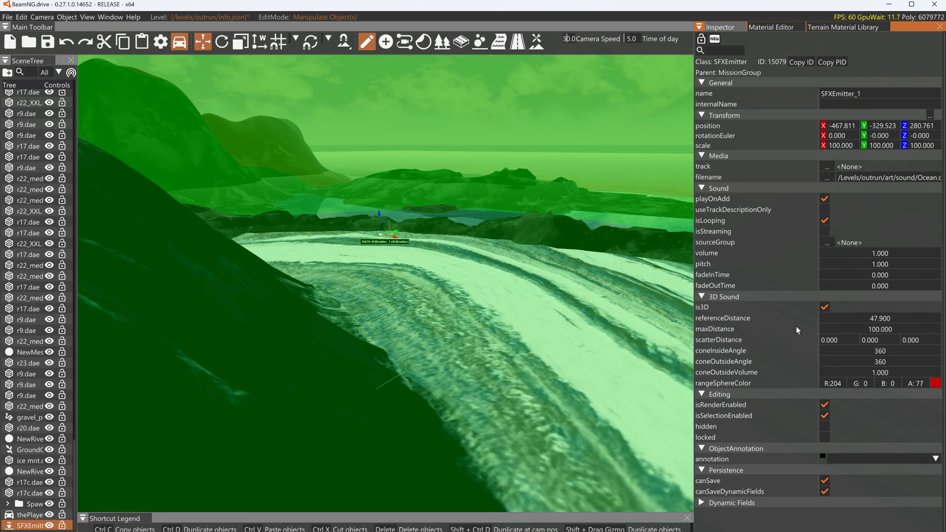
# Reduce the emitter's reference distance to 2.8 and view the range sphere over the river.
pyautogui.moveTo(892, 322); pyautogui.dragTo(784, 322)
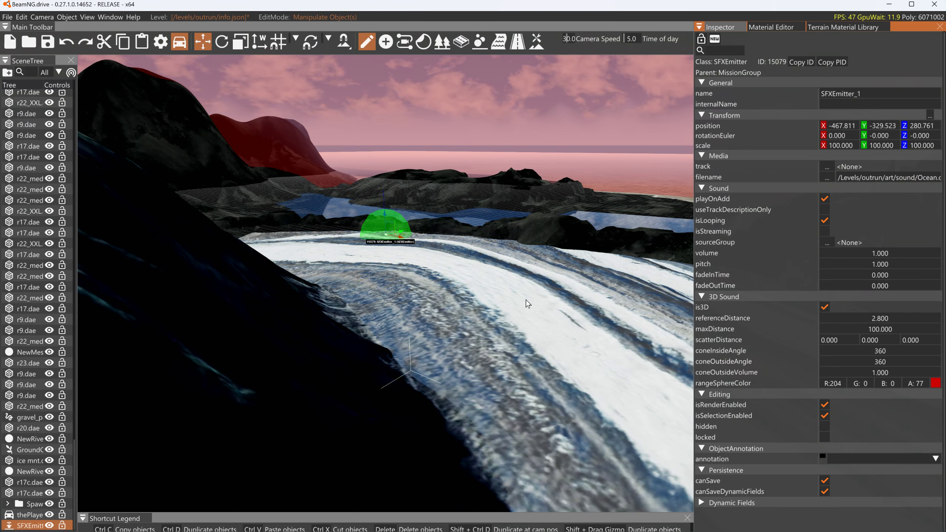
pyautogui.moveTo(500, 291); pyautogui.dragTo(456, 266, button='right')
pyautogui.press('w')
pyautogui.press('s')
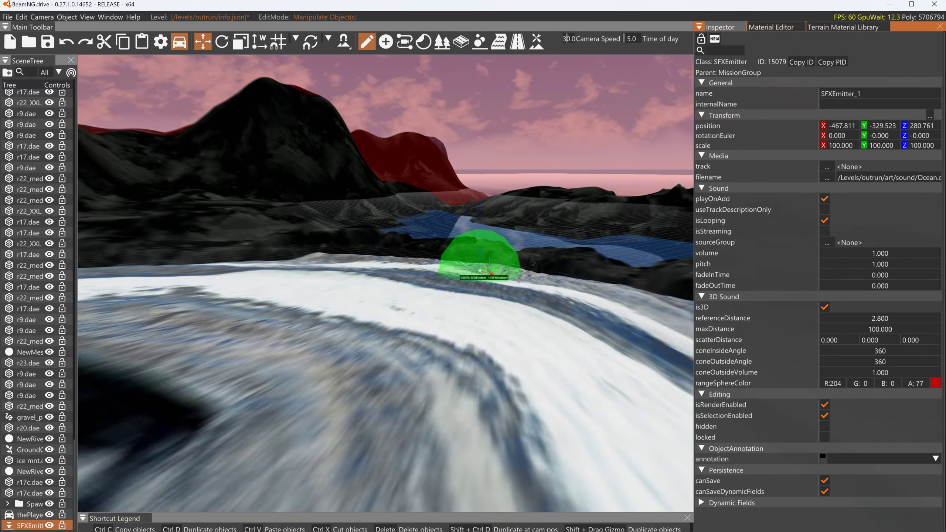
# Set the sound emitter's maximum distance to 1000.
pyautogui.press('s')
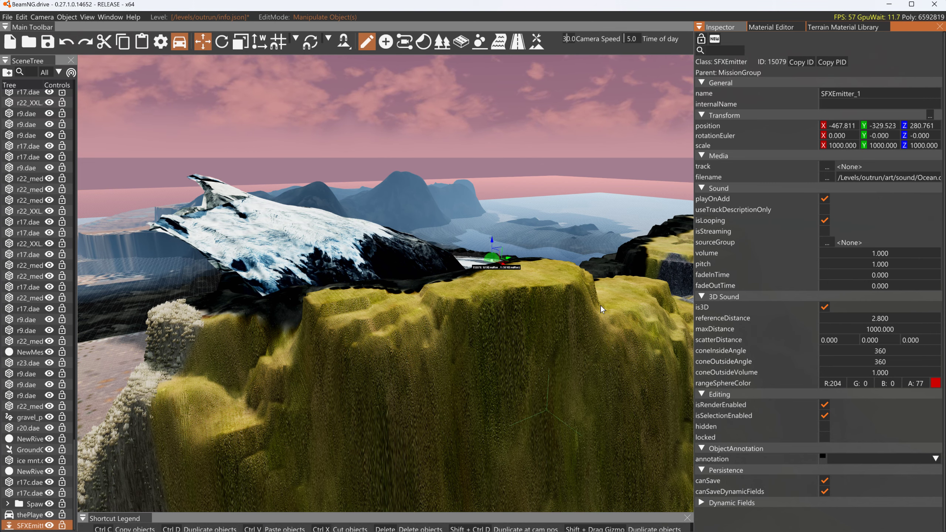
pyautogui.moveTo(599, 304); pyautogui.dragTo(546, 291, button='right')
pyautogui.press('w')
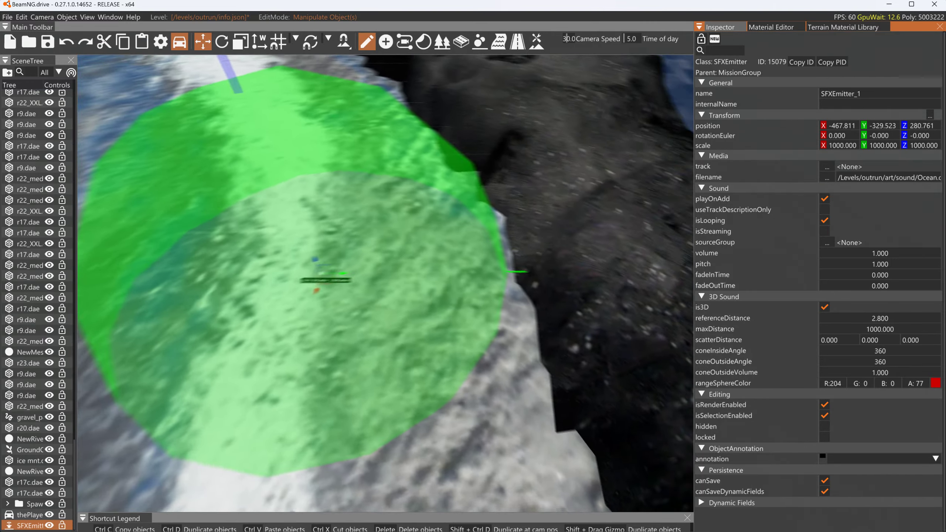
# Raise the emitter's reference distance to 186.2 with the surrounding cliffs in view.
pyautogui.moveTo(546, 291); pyautogui.dragTo(526, 254, button='right')
pyautogui.press('s')
pyautogui.press('s')
pyautogui.press('w')
pyautogui.press('w')
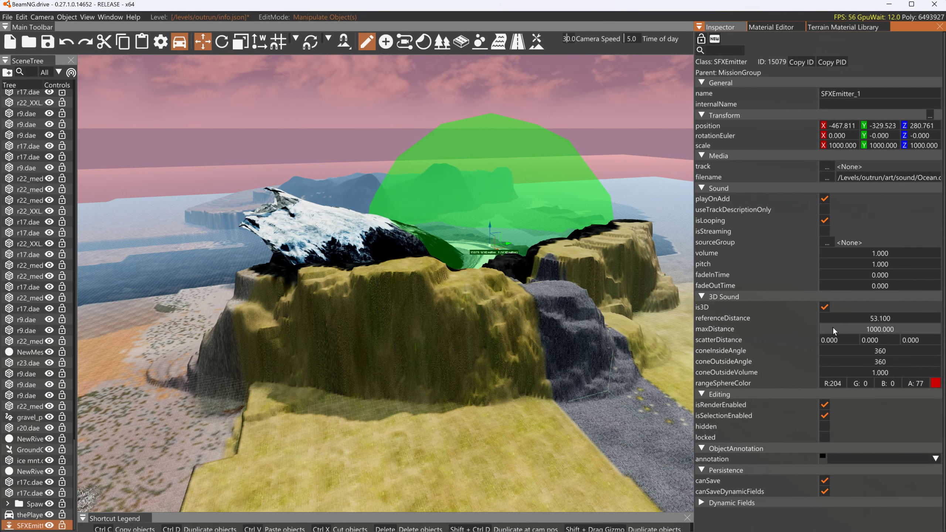
pyautogui.moveTo(826, 318); pyautogui.dragTo(943, 318)
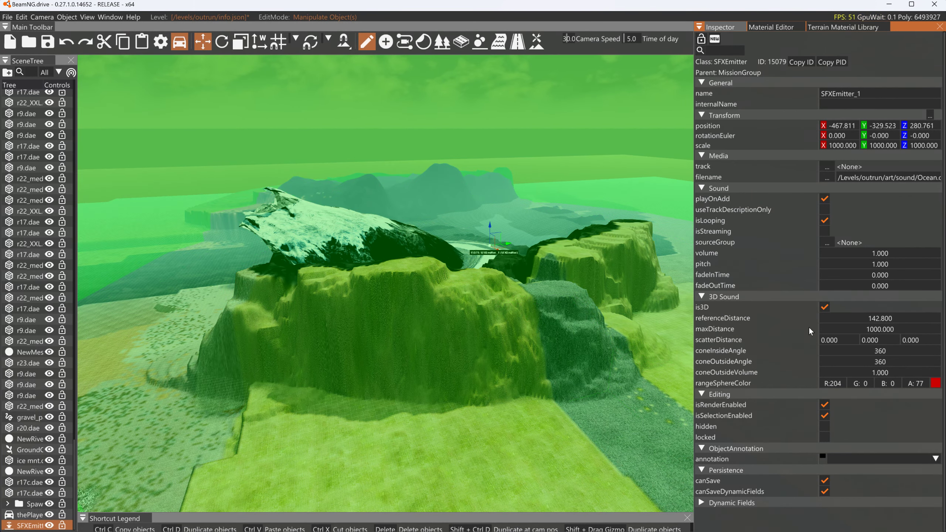
pyautogui.moveTo(856, 320); pyautogui.dragTo(927, 321)
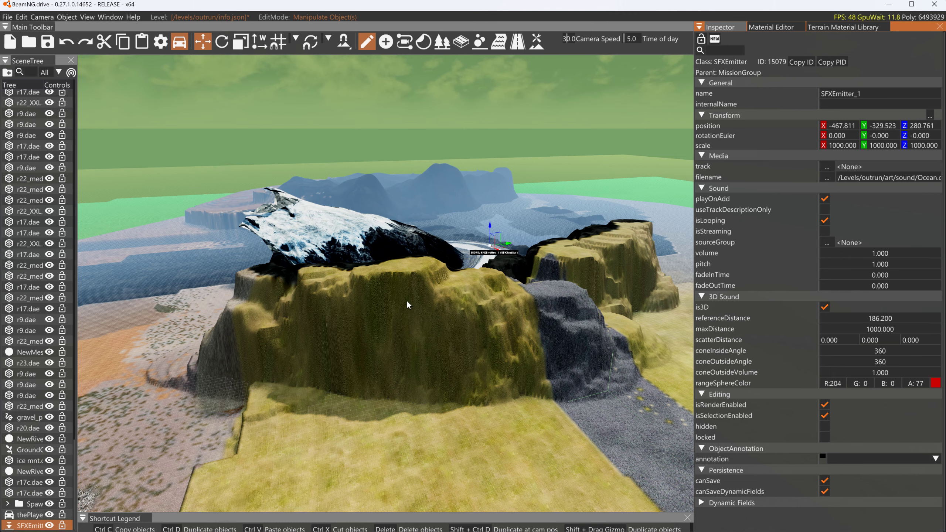
# Fly around and away from the emitter to examine how far its range sphere reaches across the terrain.
pyautogui.press('w')
pyautogui.moveTo(407, 301)
pyautogui.mouseDown(button='right')
pyautogui.moveTo(547, 309)
pyautogui.moveTo(397, 293)
pyautogui.mouseUp(button='right')
pyautogui.press('d')
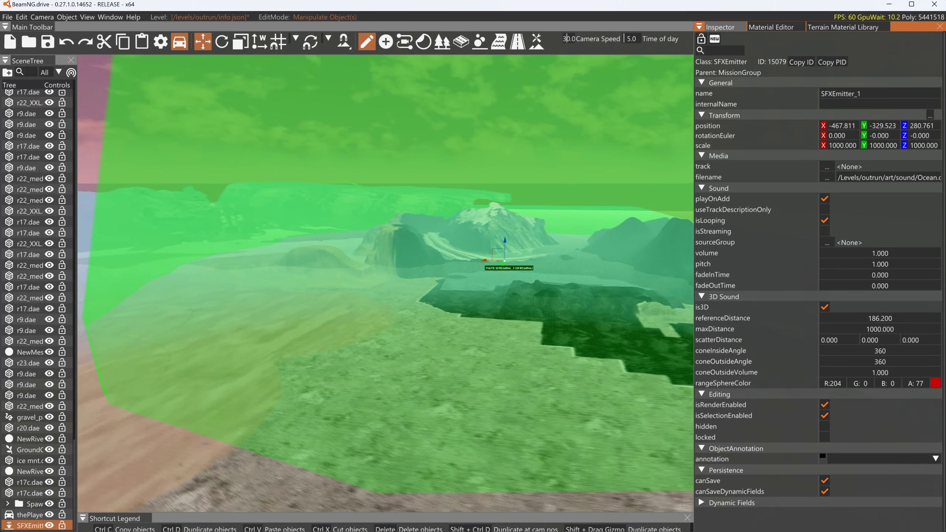
pyautogui.press('s')
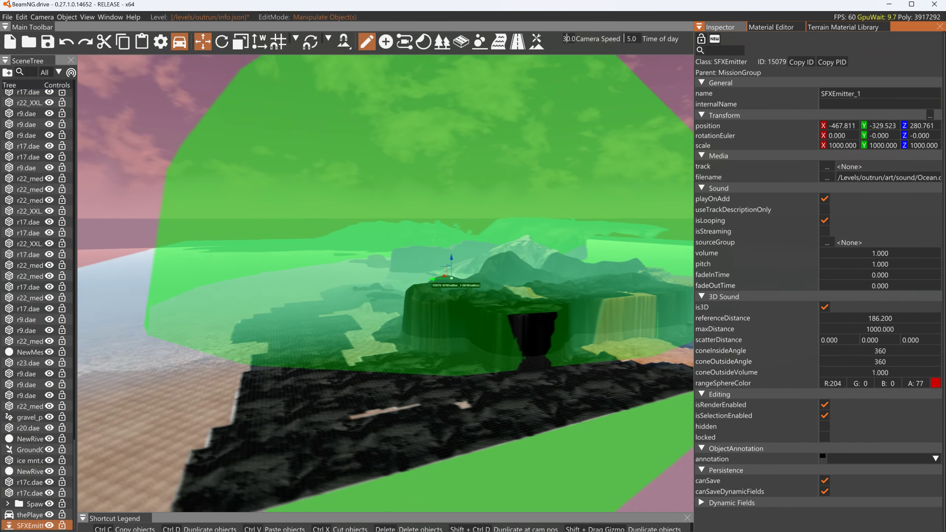
pyautogui.press('w')
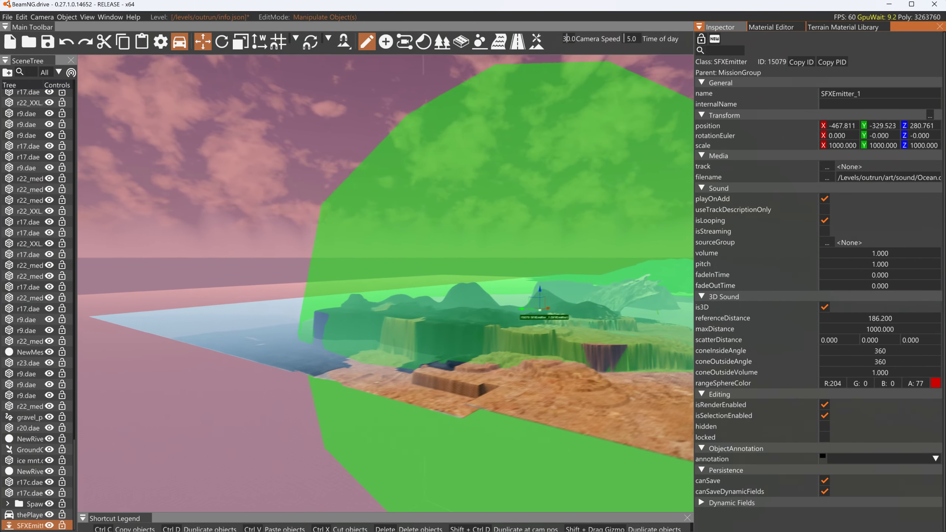
pyautogui.press('d')
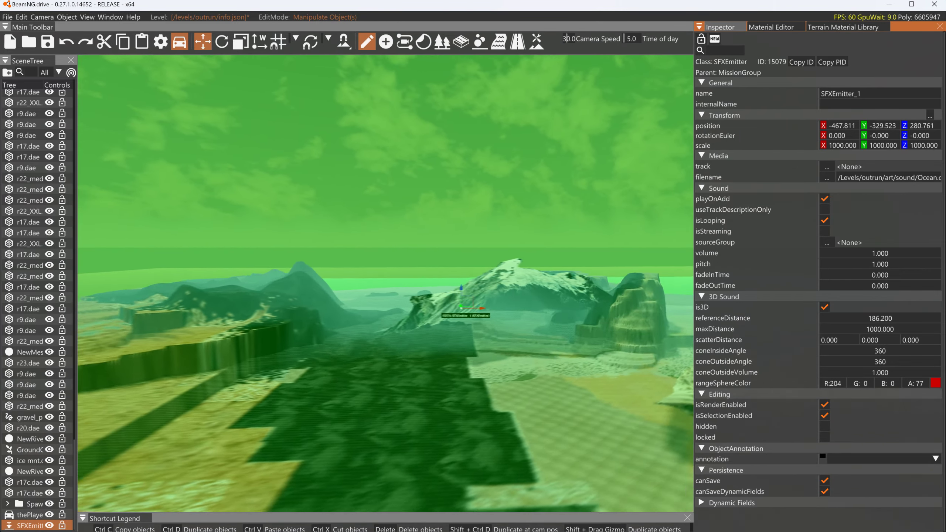
pyautogui.press('d')
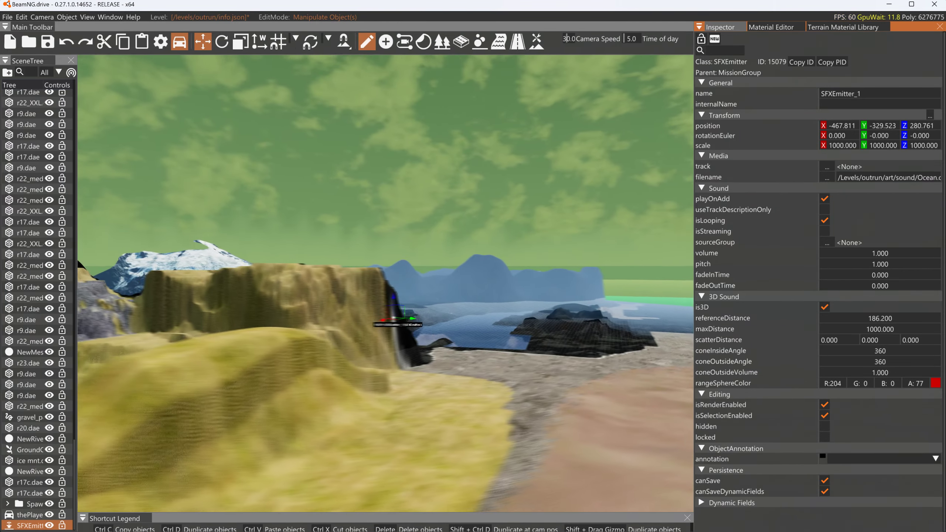
pyautogui.press('d')
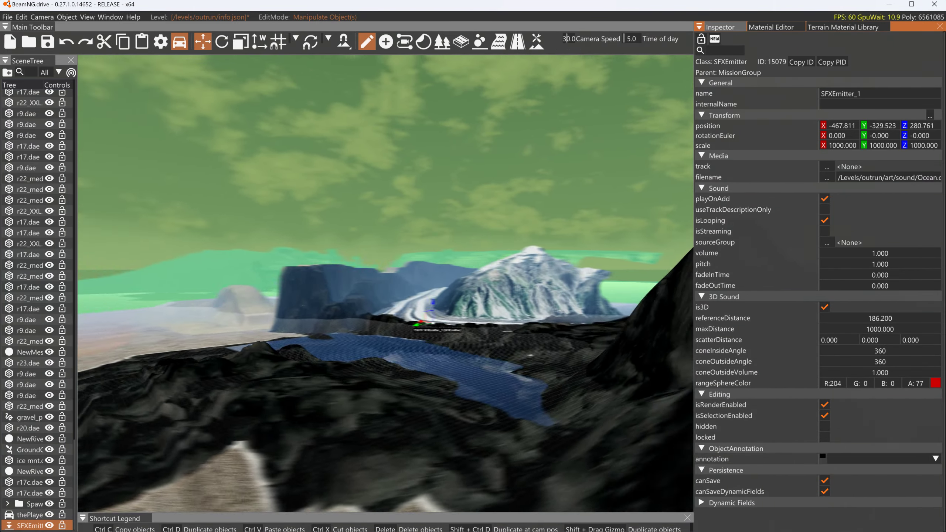
pyautogui.press('d')
pyautogui.moveTo(403, 304); pyautogui.dragTo(404, 304, button='right')
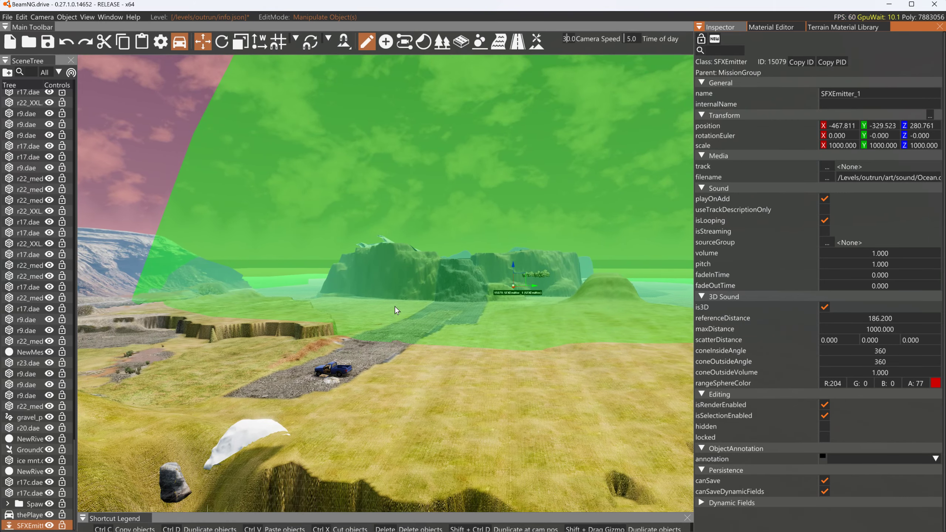
pyautogui.press('s')
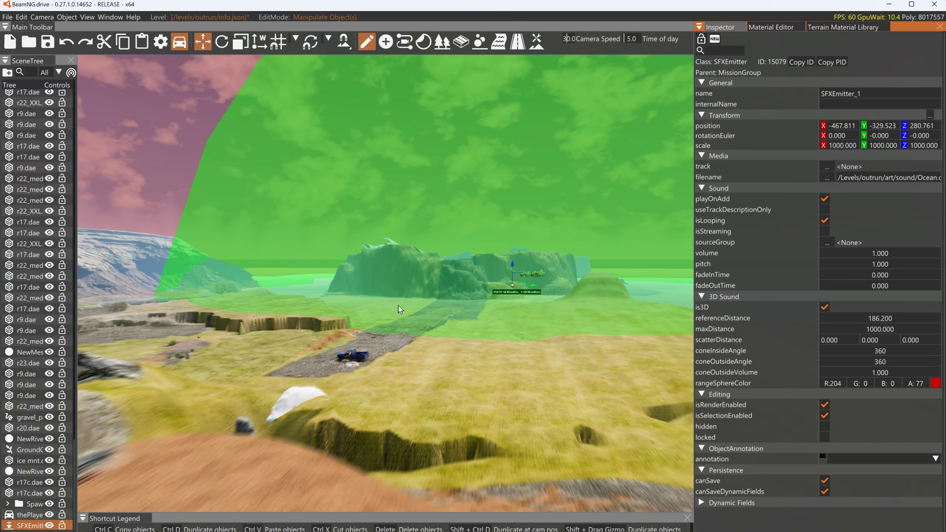
pyautogui.moveTo(408, 304)
pyautogui.mouseDown(button='right')
pyautogui.moveTo(402, 322)
pyautogui.moveTo(417, 322)
pyautogui.moveTo(389, 324)
pyautogui.moveTo(411, 304)
pyautogui.mouseUp(button='right')
pyautogui.press('s')
# Mute the system audio and reduce the emitter's maximum distance to 223.51.
pyautogui.press('XF86AudioLowerVolume')
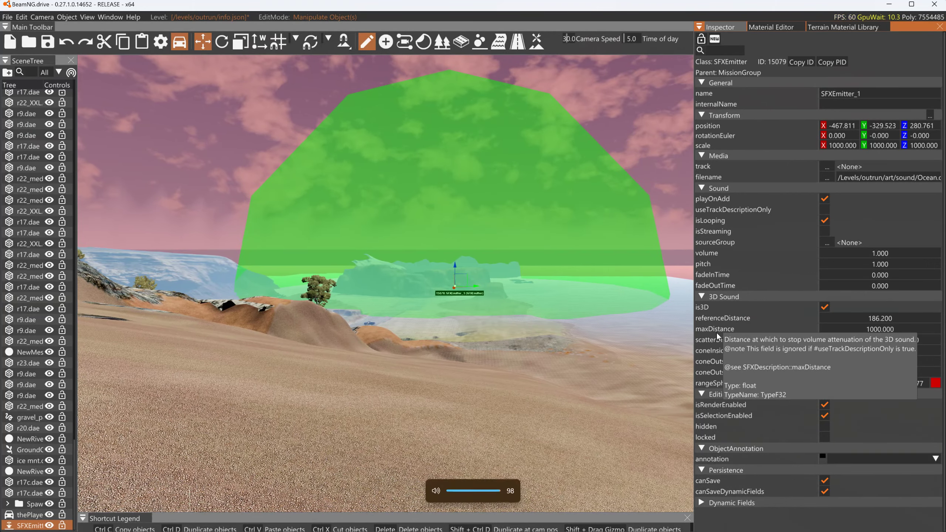
pyautogui.press('XF86AudioMute')
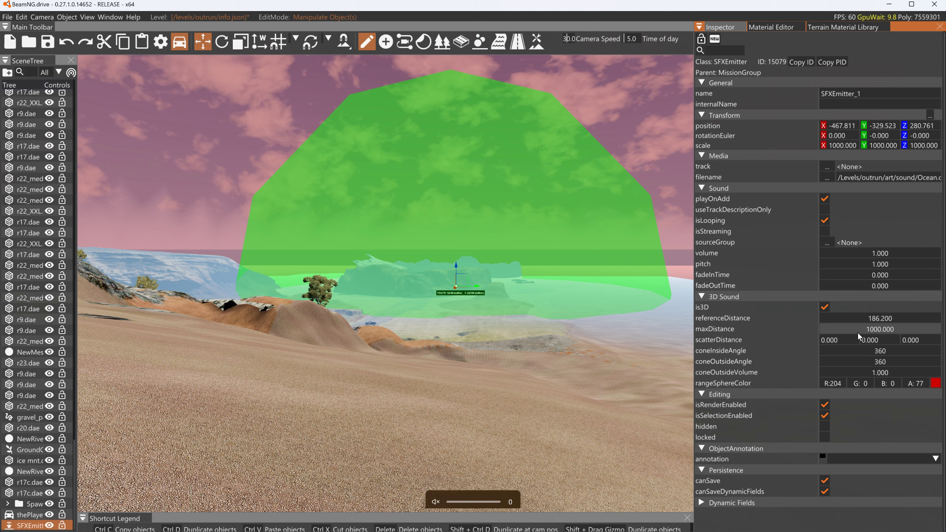
pyautogui.moveTo(857, 333); pyautogui.dragTo(634, 330)
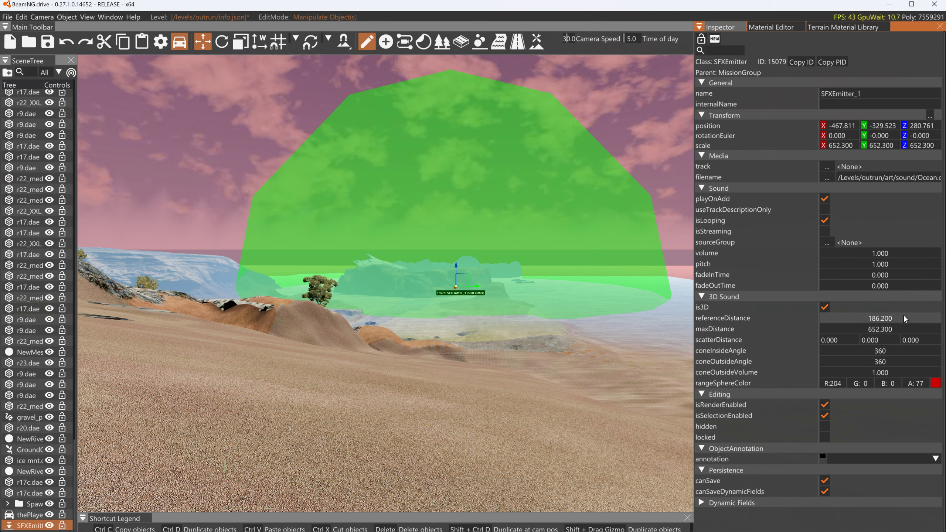
pyautogui.moveTo(908, 329); pyautogui.dragTo(554, 321)
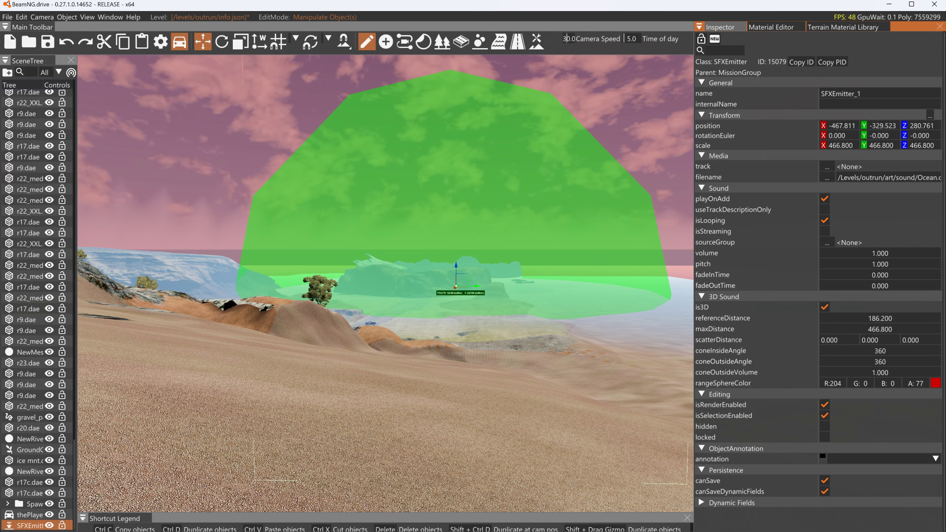
pyautogui.moveTo(692, 324); pyautogui.dragTo(275, 306)
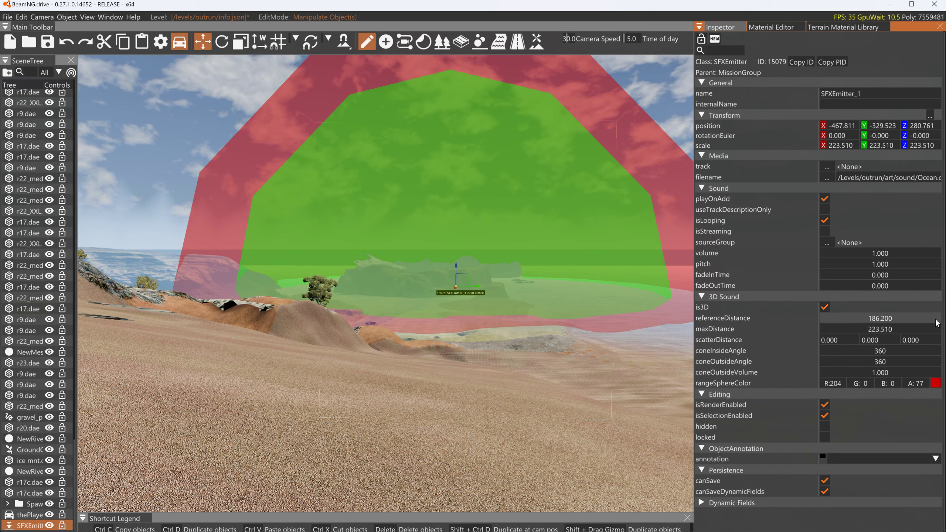
# Adjust the emitter's reference distance to 13.8, checking the sphere's size against the river.
pyautogui.moveTo(897, 317); pyautogui.dragTo(821, 319)
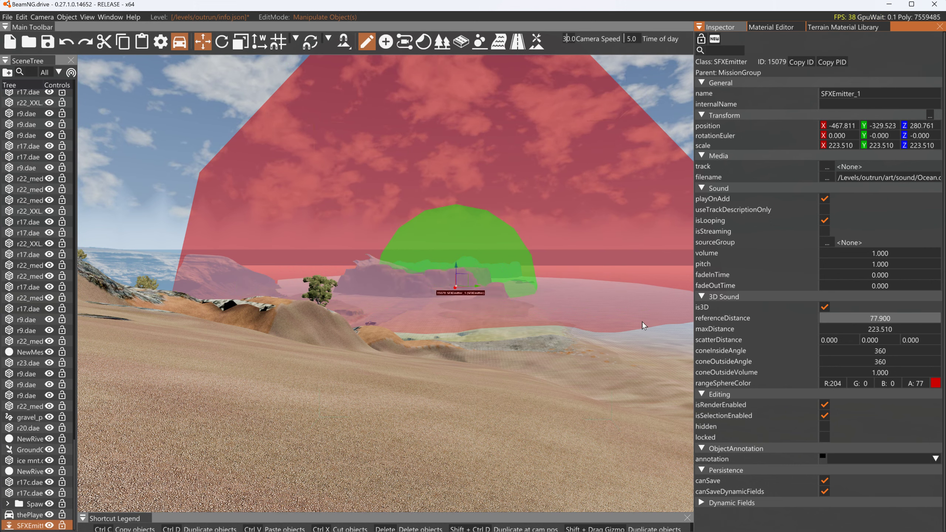
pyautogui.press('w')
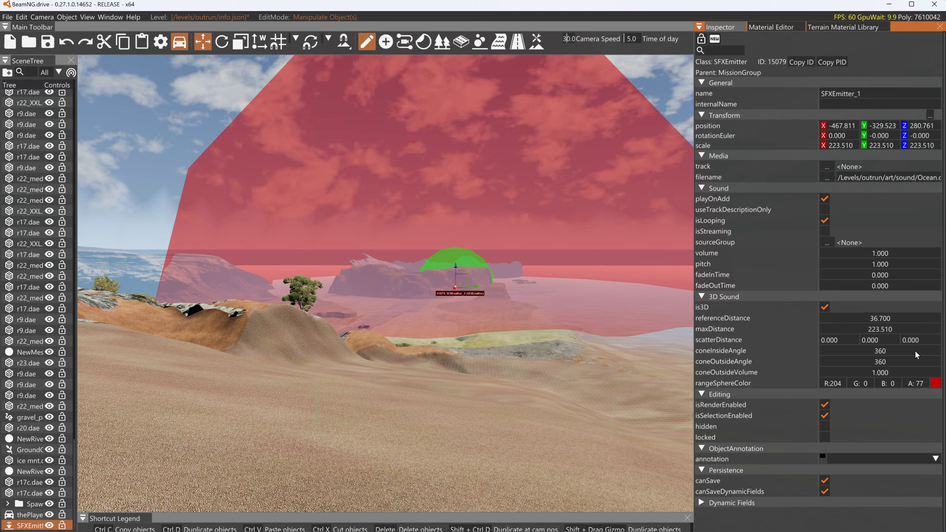
pyautogui.moveTo(822, 316); pyautogui.dragTo(923, 319)
pyautogui.moveTo(400, 270)
pyautogui.mouseDown(button='right')
pyautogui.moveTo(410, 257)
pyautogui.moveTo(350, 258)
pyautogui.moveTo(495, 267)
pyautogui.moveTo(297, 272)
pyautogui.moveTo(480, 273)
pyautogui.moveTo(298, 272)
pyautogui.moveTo(397, 268)
pyautogui.mouseUp(button='right')
pyautogui.press('w')
pyautogui.press('w')
pyautogui.moveTo(921, 318); pyautogui.dragTo(383, 301)
pyautogui.moveTo(512, 277); pyautogui.dragTo(378, 233, button='right')
pyautogui.press('w')
pyautogui.press('s')
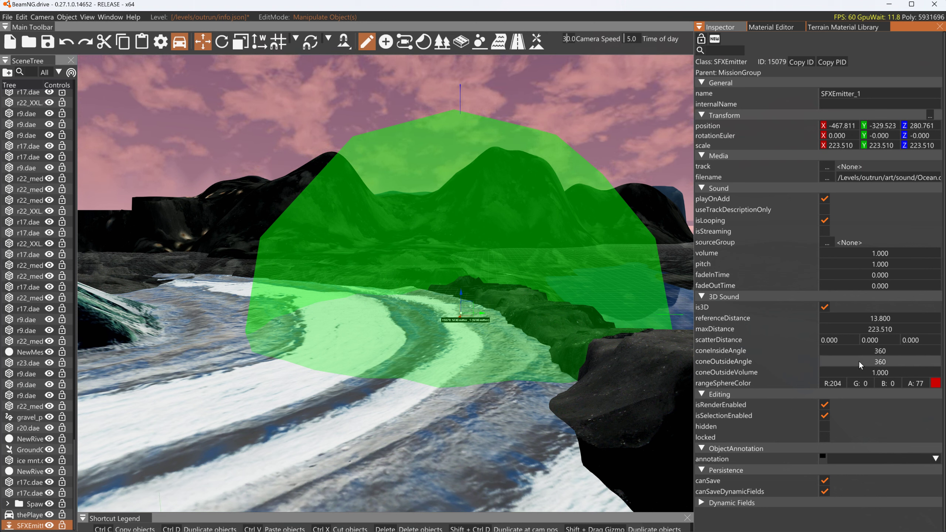
# Try to change the sound emitter's cone outside angle.
pyautogui.moveTo(858, 360); pyautogui.dragTo(912, 360)
pyautogui.moveTo(845, 361); pyautogui.dragTo(844, 360)
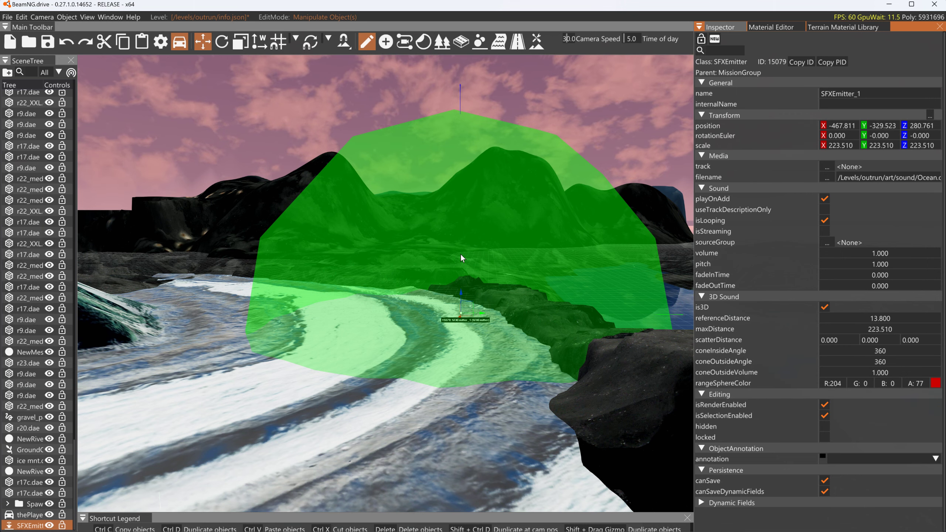
# Move along the river and slopes to examine where the emitter's range sphere ends.
pyautogui.press('s')
pyautogui.moveTo(498, 232); pyautogui.dragTo(597, 224, button='right')
pyautogui.press('w')
pyautogui.moveTo(685, 313); pyautogui.dragTo(578, 358, button='right')
pyautogui.press('w')
pyautogui.moveTo(557, 297); pyautogui.dragTo(564, 232, button='right')
pyautogui.press('s')
pyautogui.press('w')
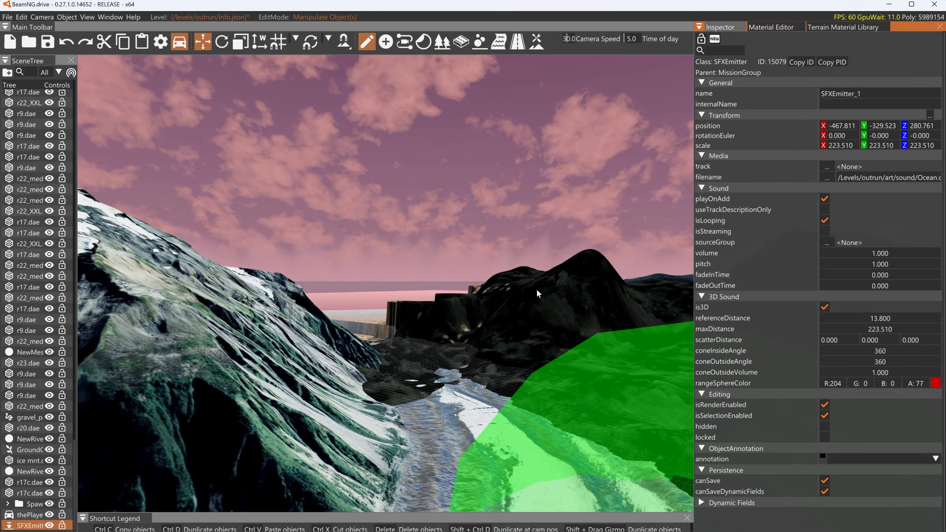
# Switch to the browser window with the "10 Hours of Huge Waves" video and return to BeamNG.drive.
pyautogui.click(889, 4)
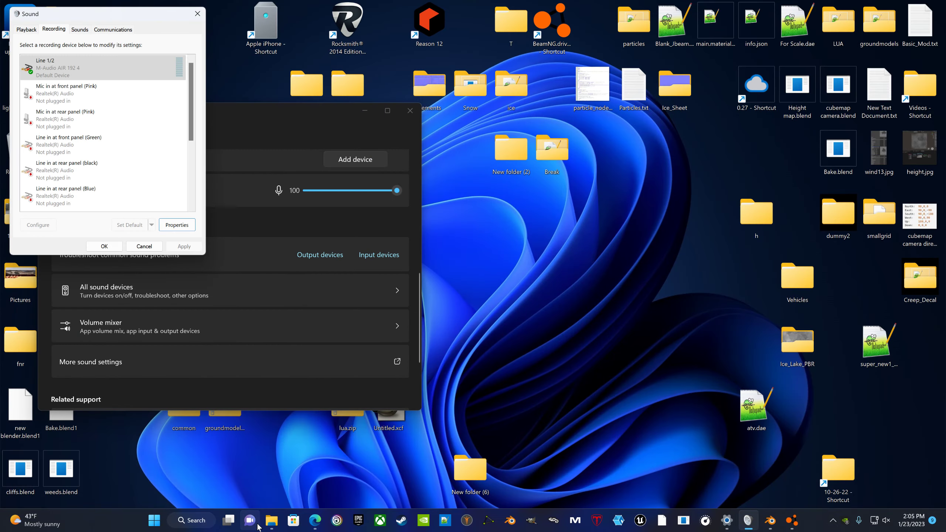
pyautogui.click(154, 520)
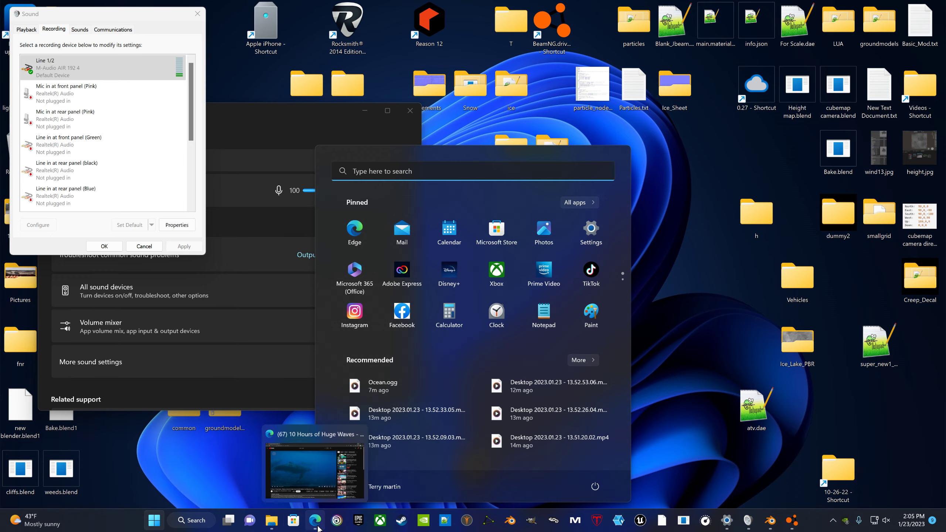
pyautogui.click(314, 520)
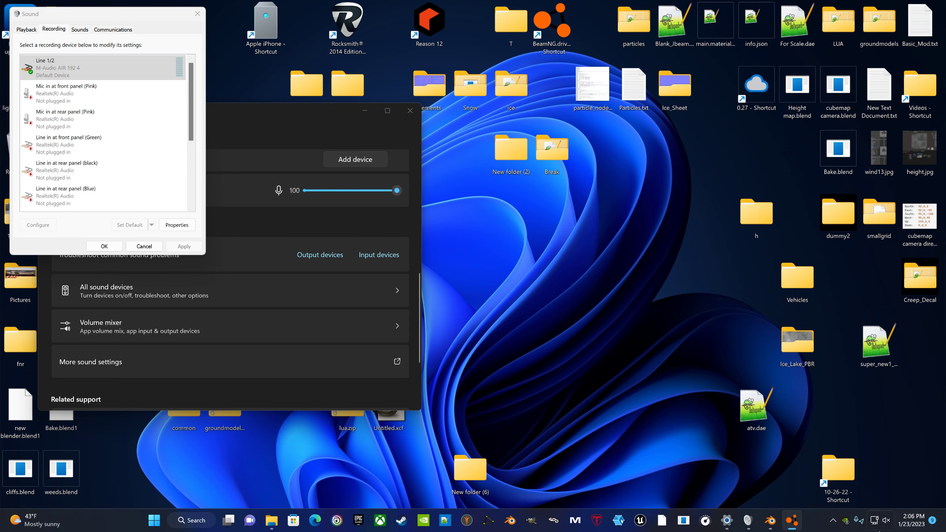
pyautogui.click(792, 520)
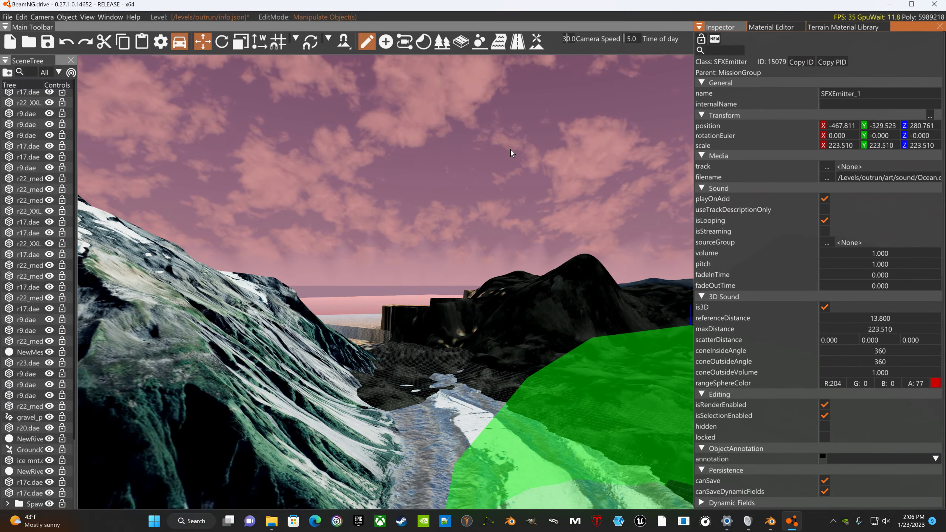
# Leave the world editor and open the mod repository from the game's main menu.
pyautogui.press('F11')
pyautogui.press('Escape')
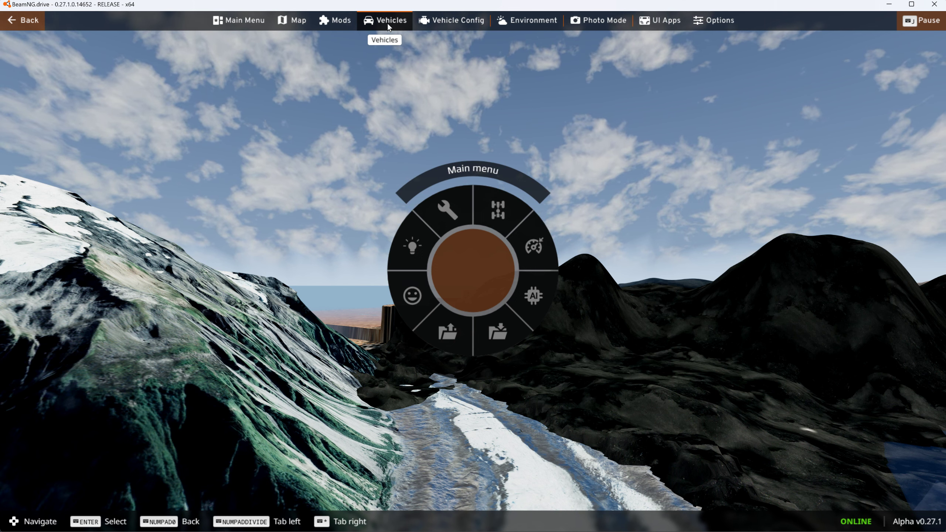
pyautogui.click(240, 21)
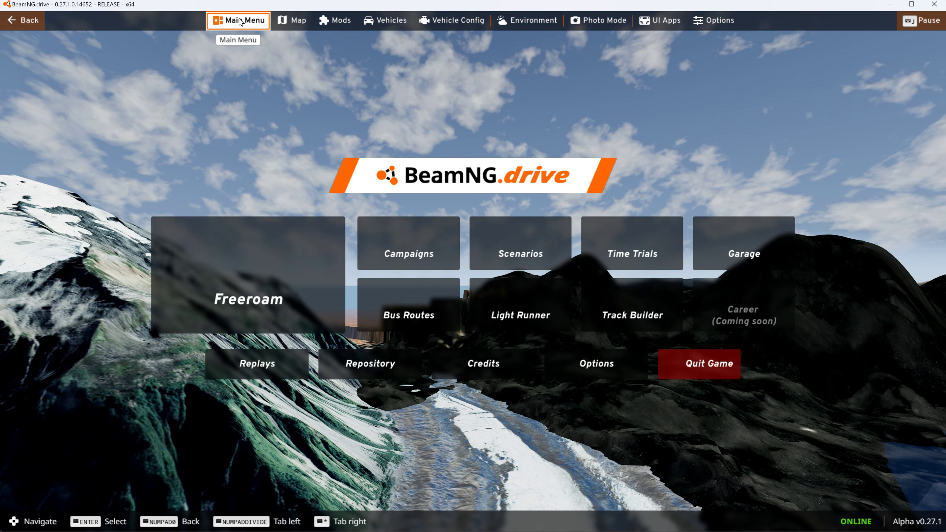
pyautogui.click(387, 360)
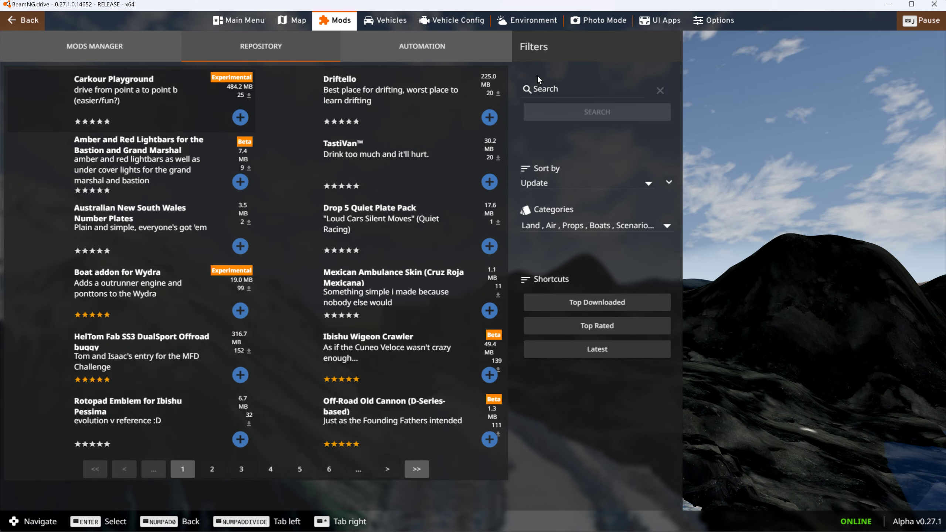
# Search the mod repository for "ukraine" and open the Ukraine Rallycross mod's page.
pyautogui.click(582, 90)
pyautogui.write('ukraine')
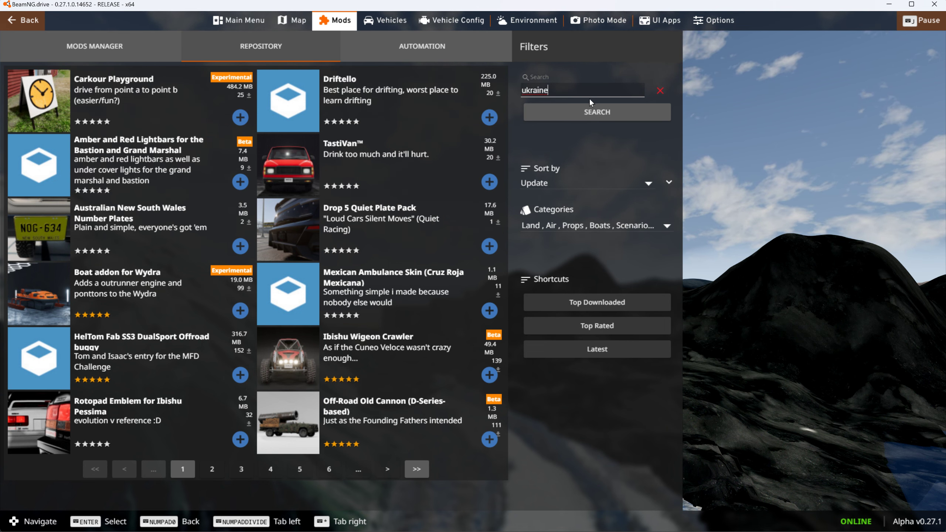
pyautogui.click(592, 112)
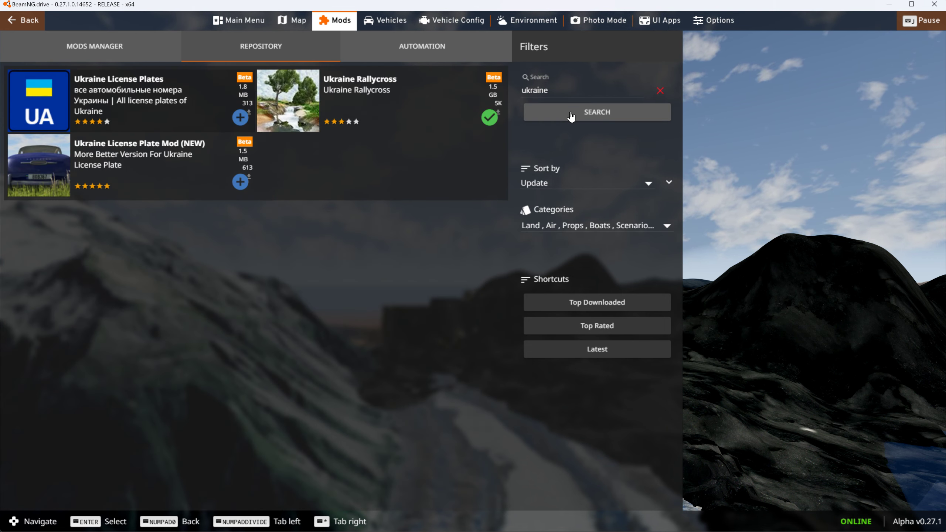
pyautogui.click(348, 91)
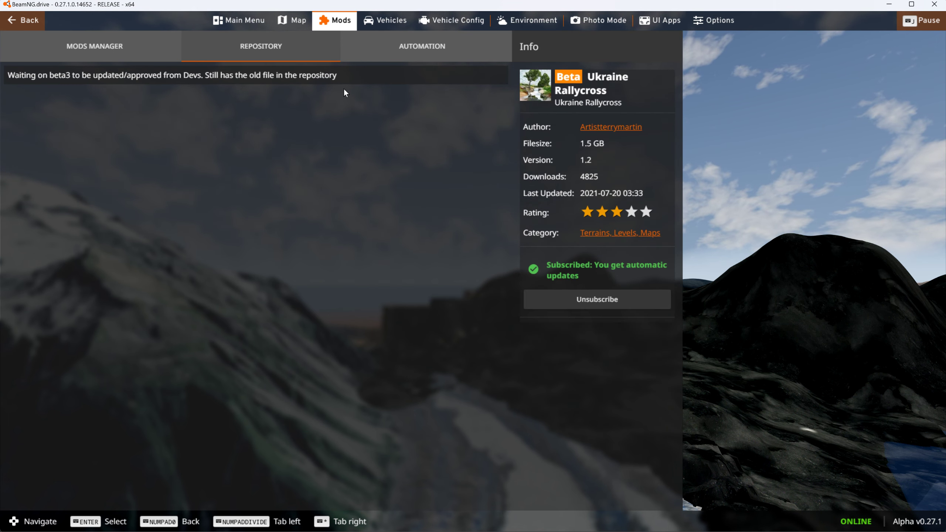